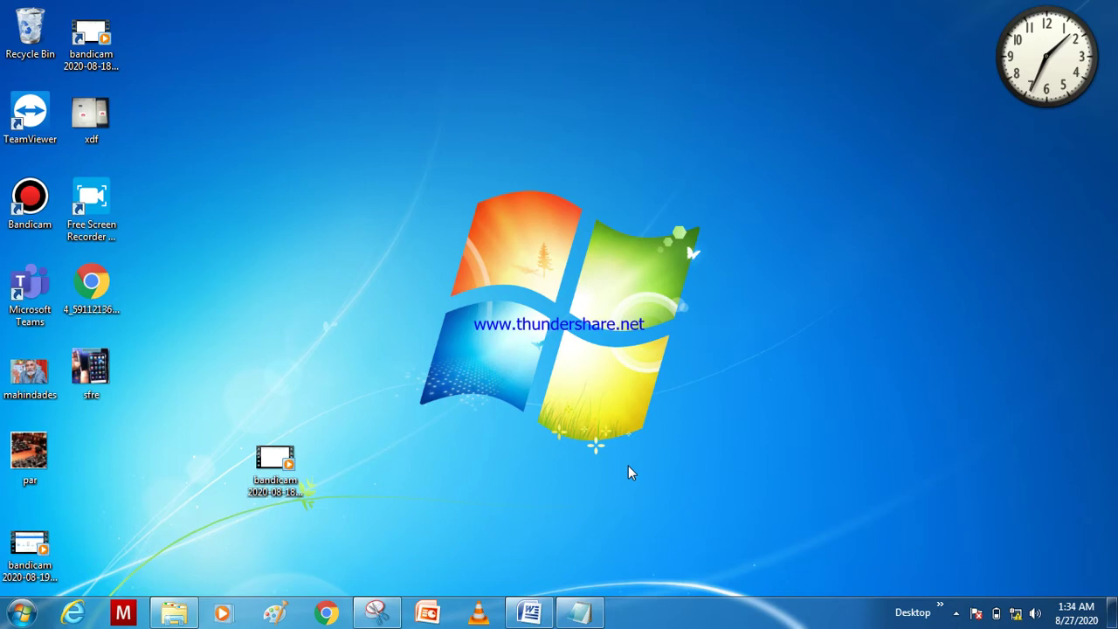
# Step: Run ipconfig in an administrator Command Prompt to find the Ethernet gateway 192.168.1.1
pyautogui.press('super')
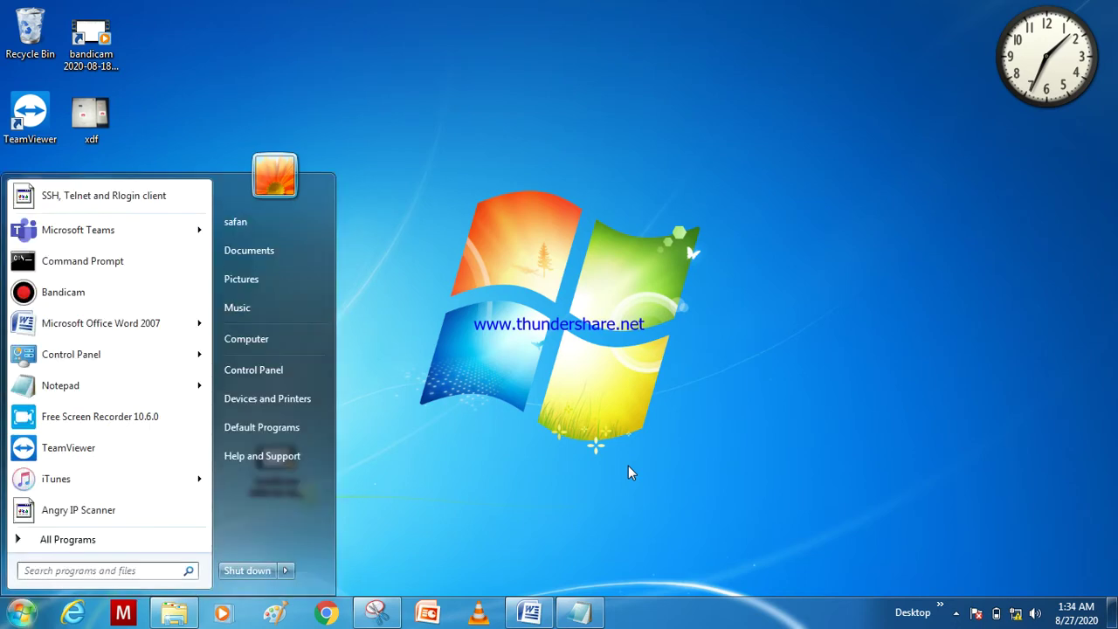
pyautogui.write('cmd')
pyautogui.hotkey('ctrl', 'shift', 'Return')
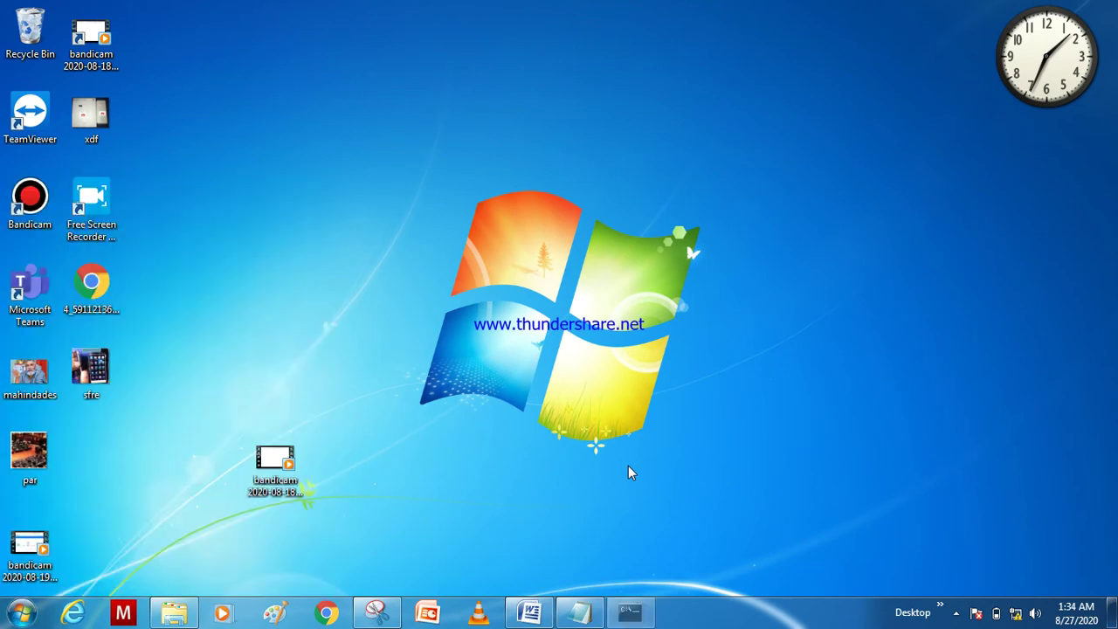
pyautogui.write('ipconfig')
pyautogui.press('Return')
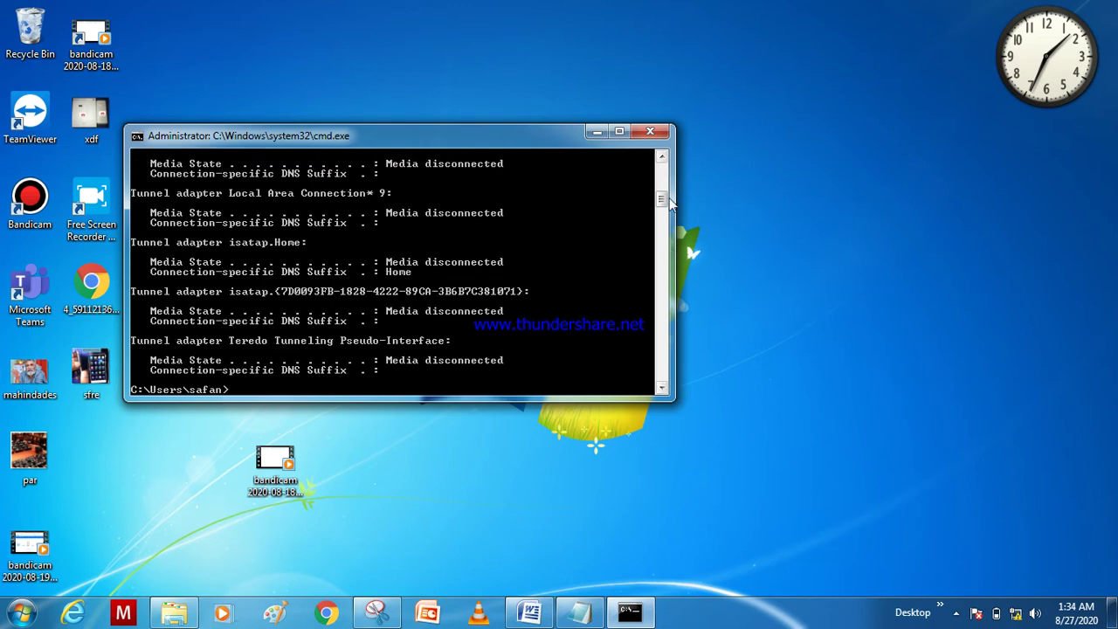
pyautogui.moveTo(665, 199); pyautogui.dragTo(664, 192)
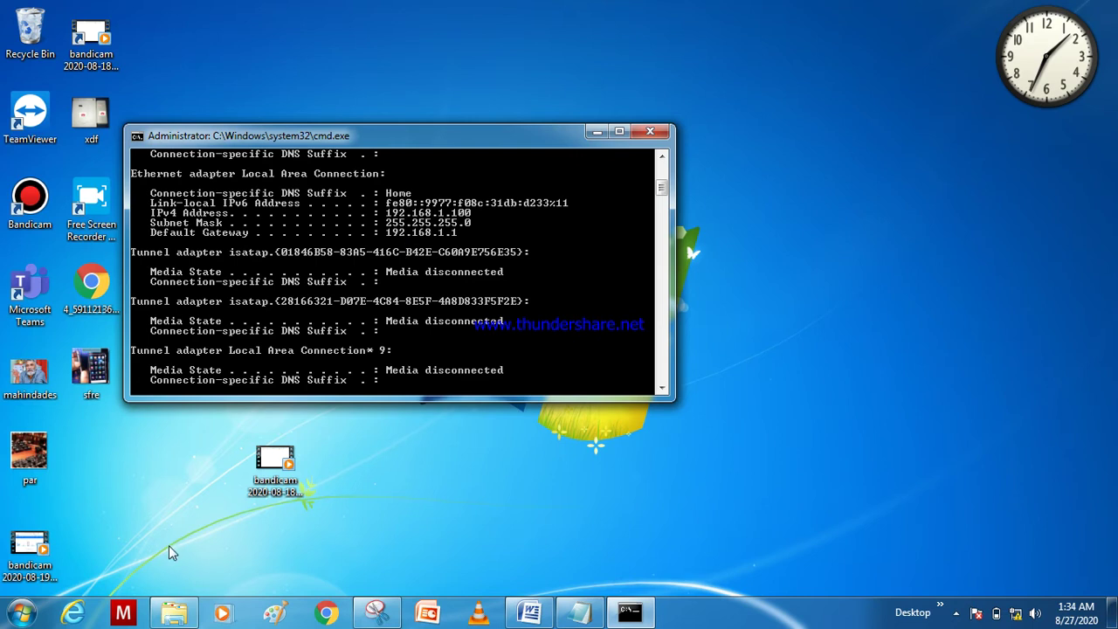
# Step: Start Chrome, close the two extra loading tabs, and browse to 192.168.1.1
pyautogui.click(327, 614)
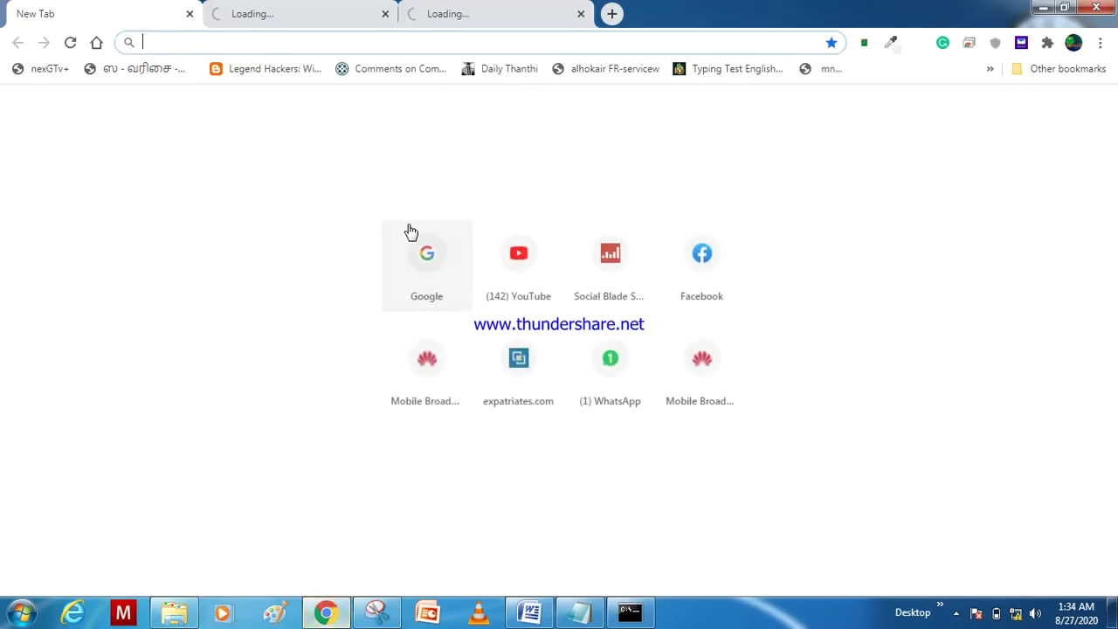
pyautogui.click(581, 15)
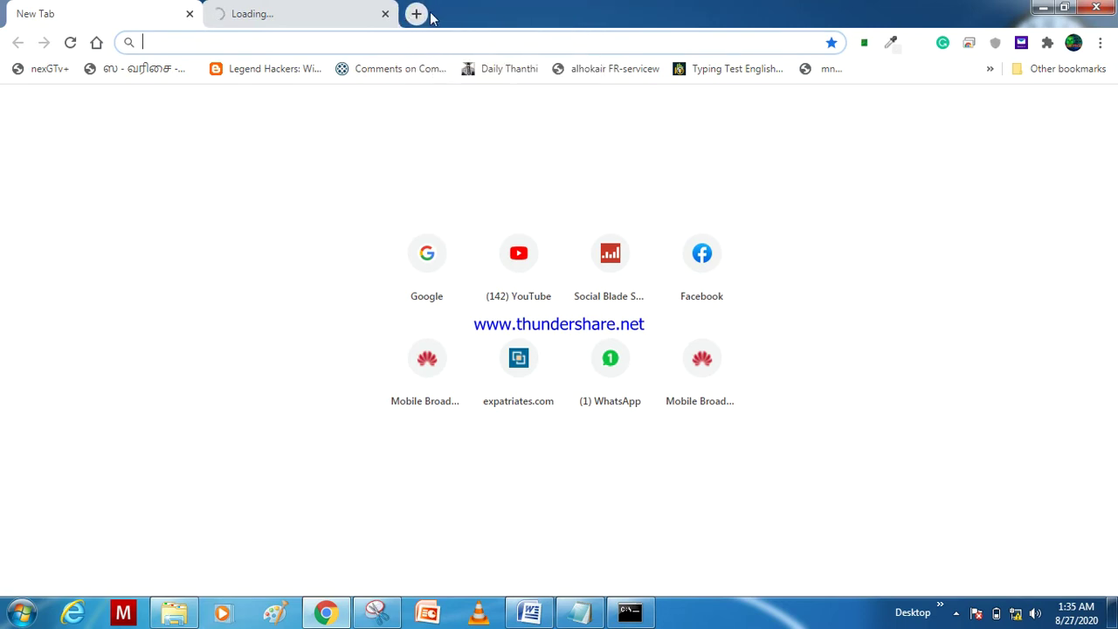
pyautogui.click(385, 14)
pyautogui.click(386, 36)
pyautogui.write('192.')
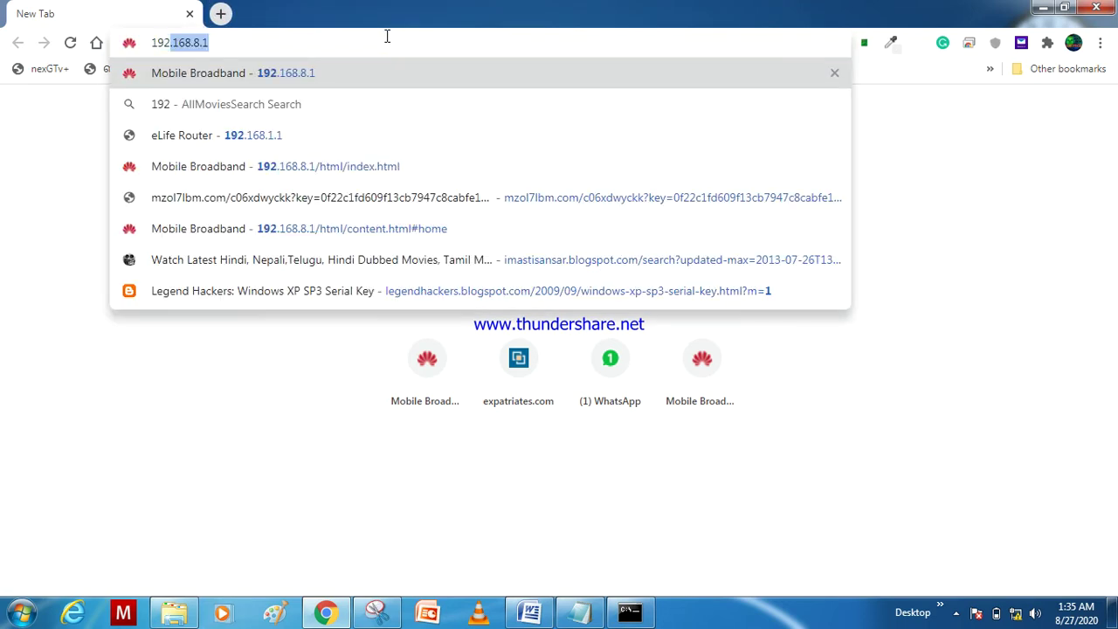
pyautogui.write('168.')
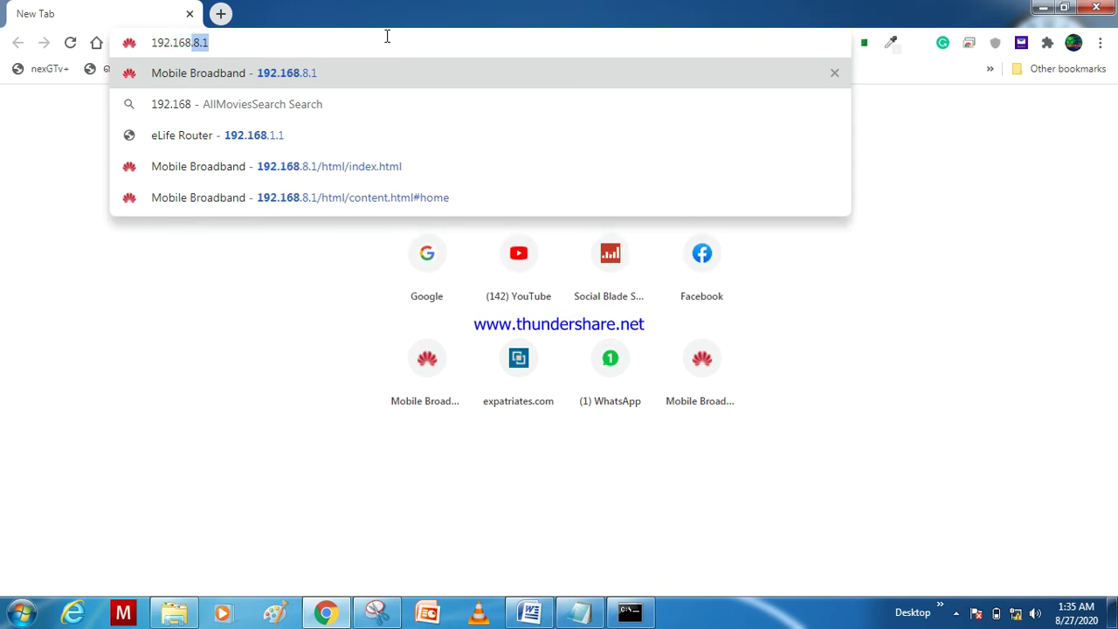
pyautogui.write('1.1')
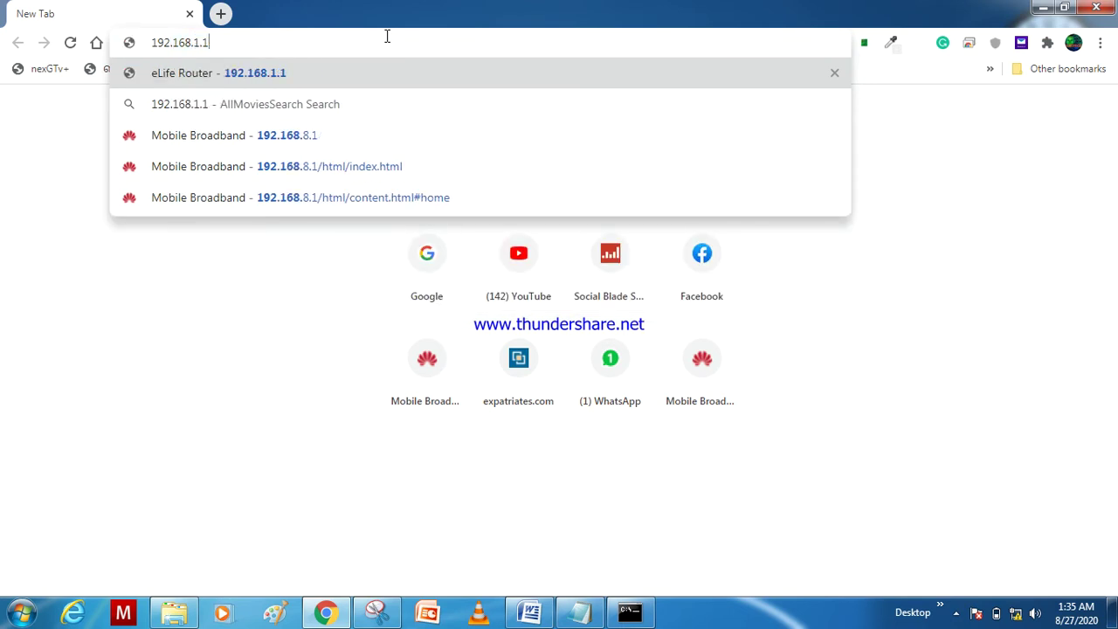
pyautogui.press('Return')
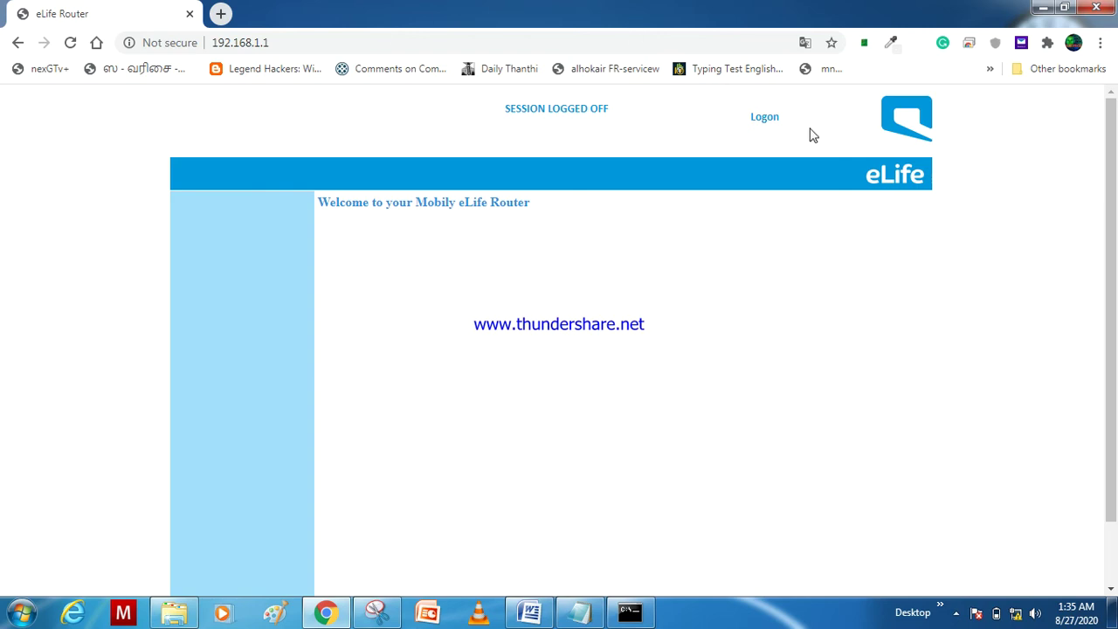
# Step: Log on to the router admin with the user ID and password
pyautogui.click(756, 121)
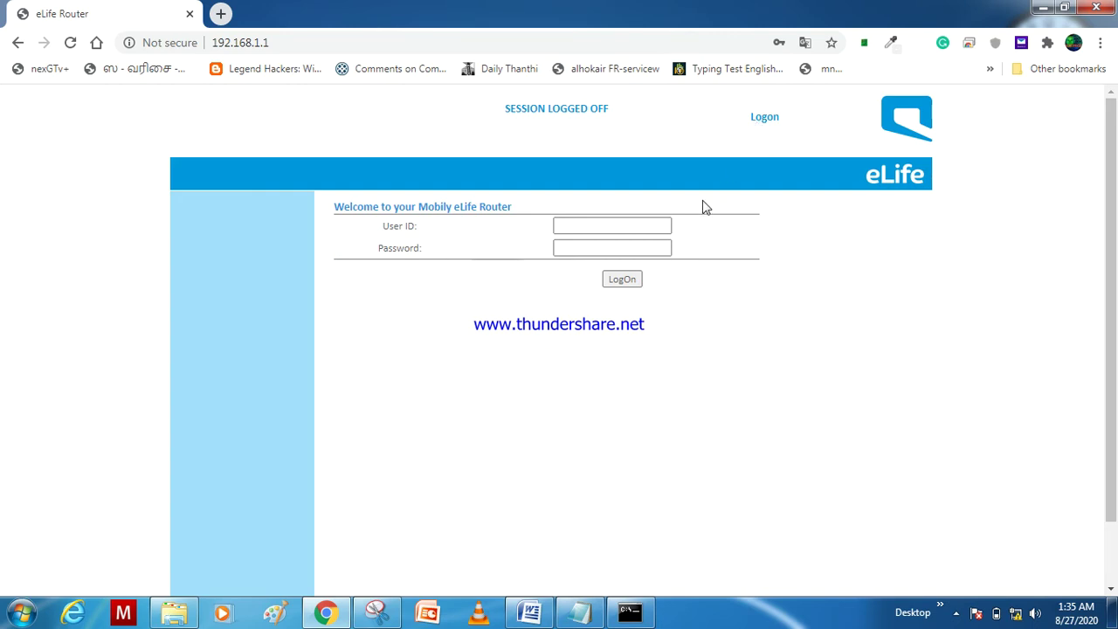
pyautogui.click(627, 226)
pyautogui.write('user')
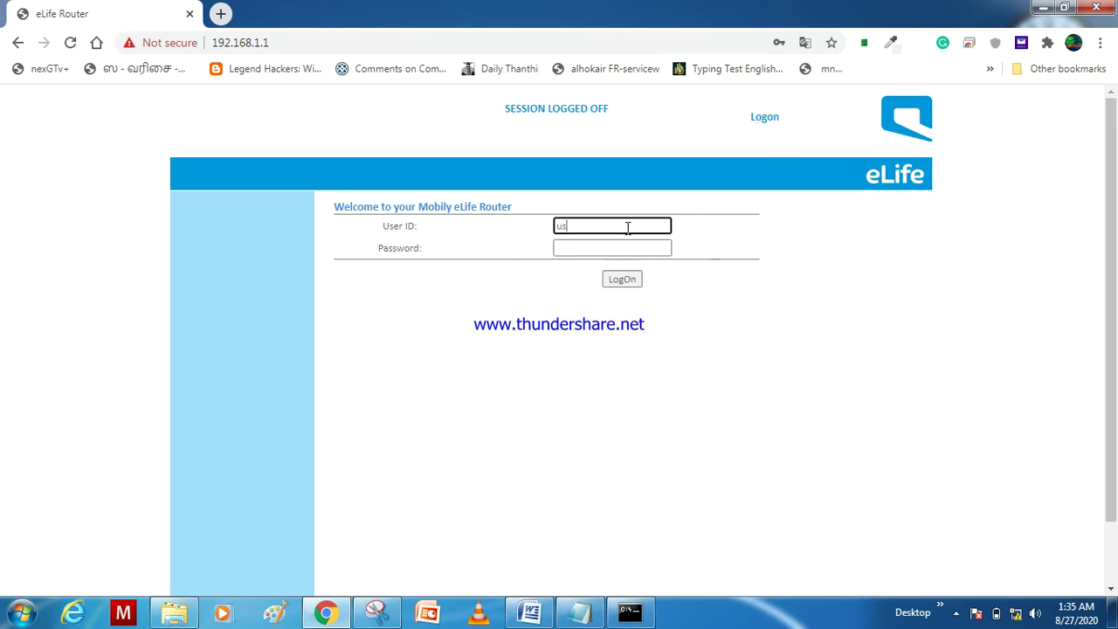
pyautogui.click(623, 248)
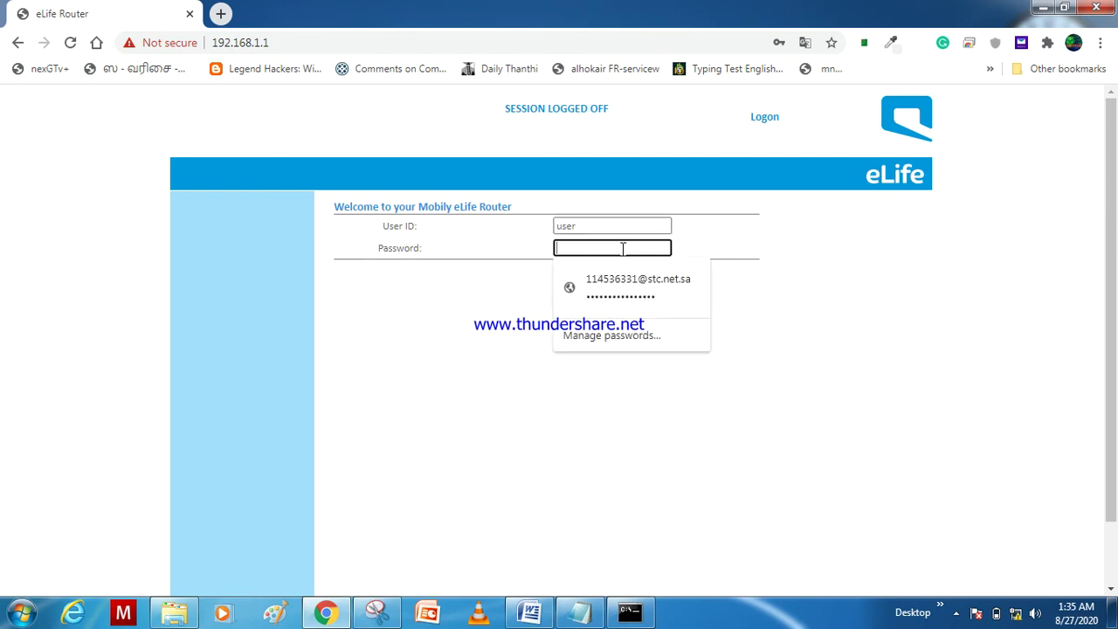
pyautogui.write('user')
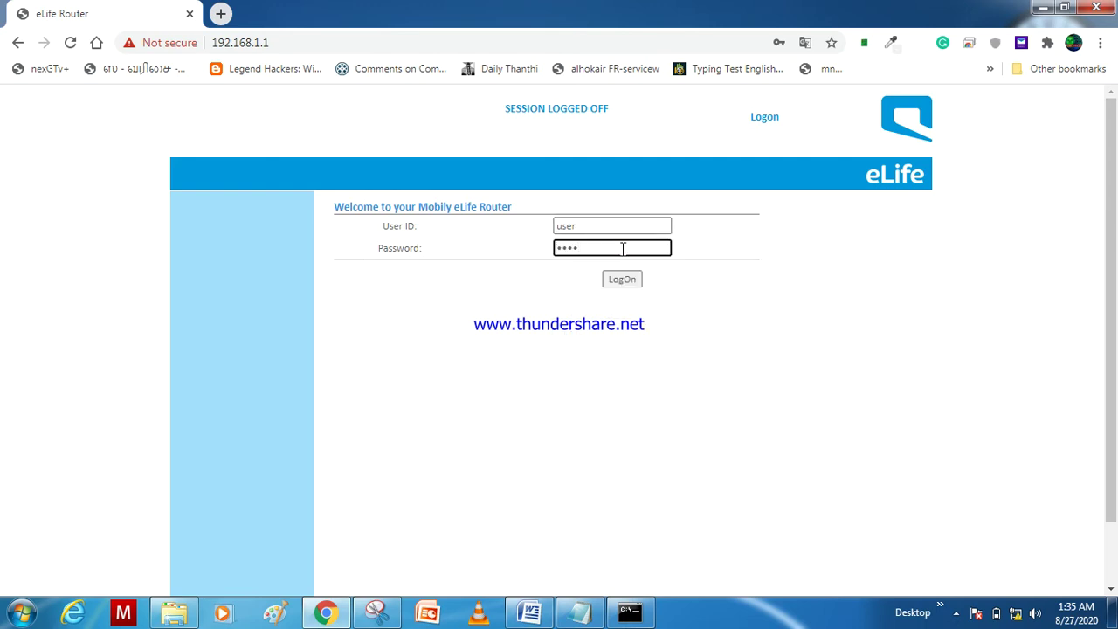
pyautogui.click(622, 279)
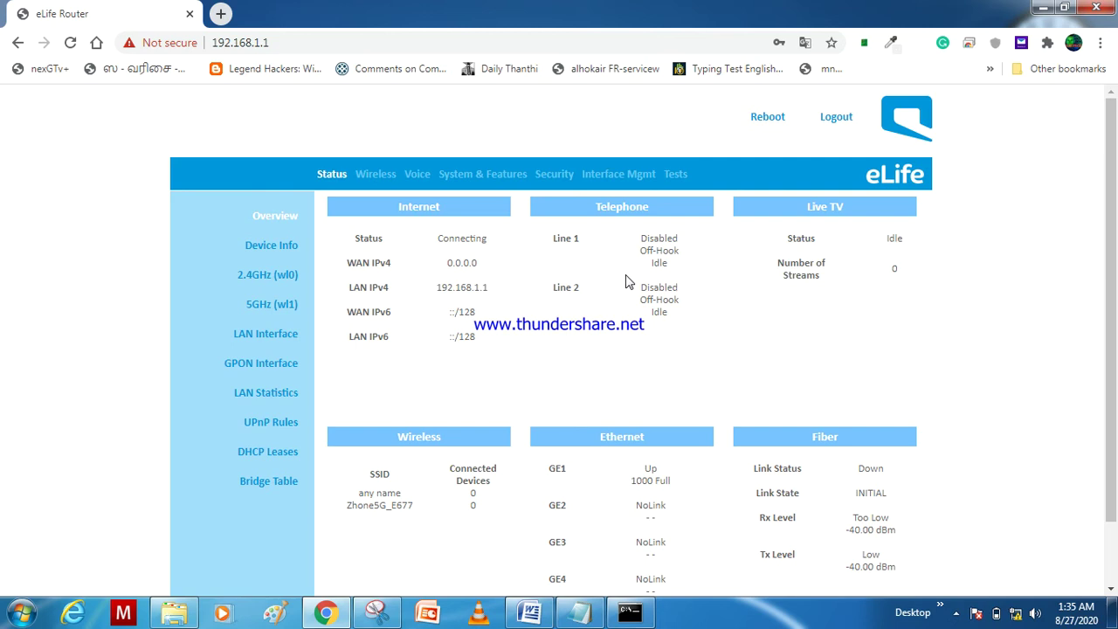
# Step: Go to the Wireless 2.4G Basic settings and close the stray loading tab
pyautogui.click(377, 180)
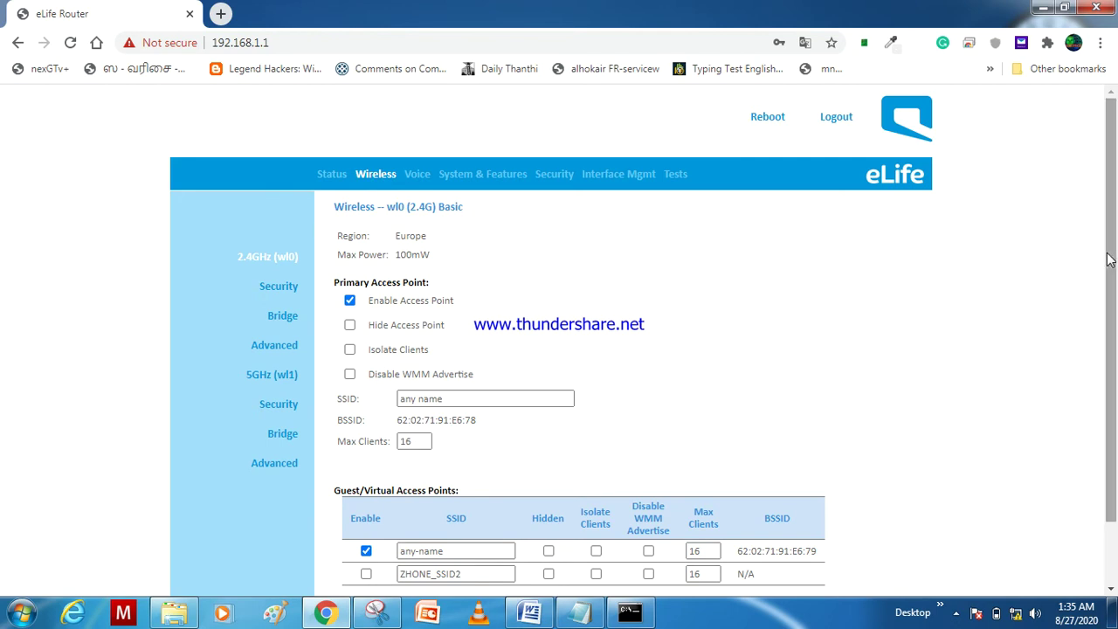
pyautogui.moveTo(1108, 253); pyautogui.dragTo(1114, 306)
pyautogui.click(571, 376)
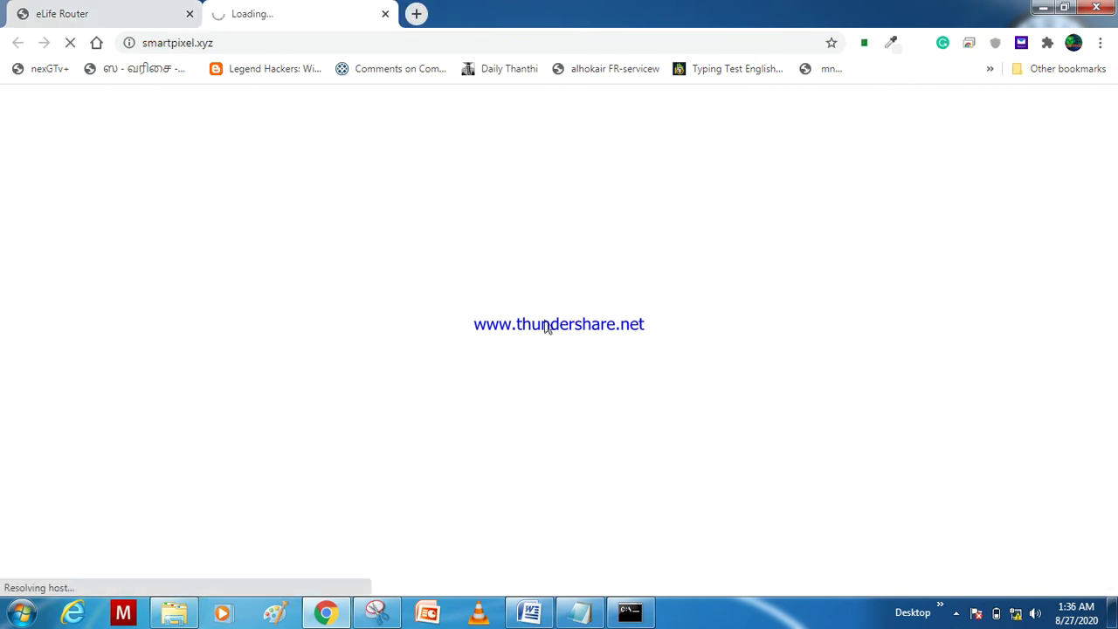
pyautogui.click(129, 10)
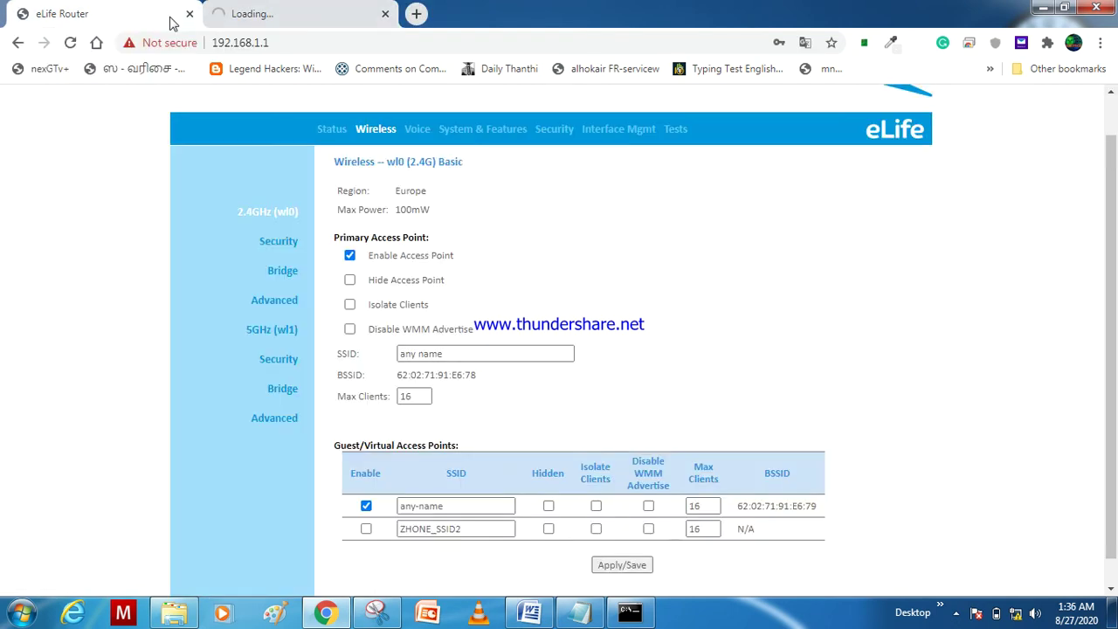
pyautogui.click(385, 14)
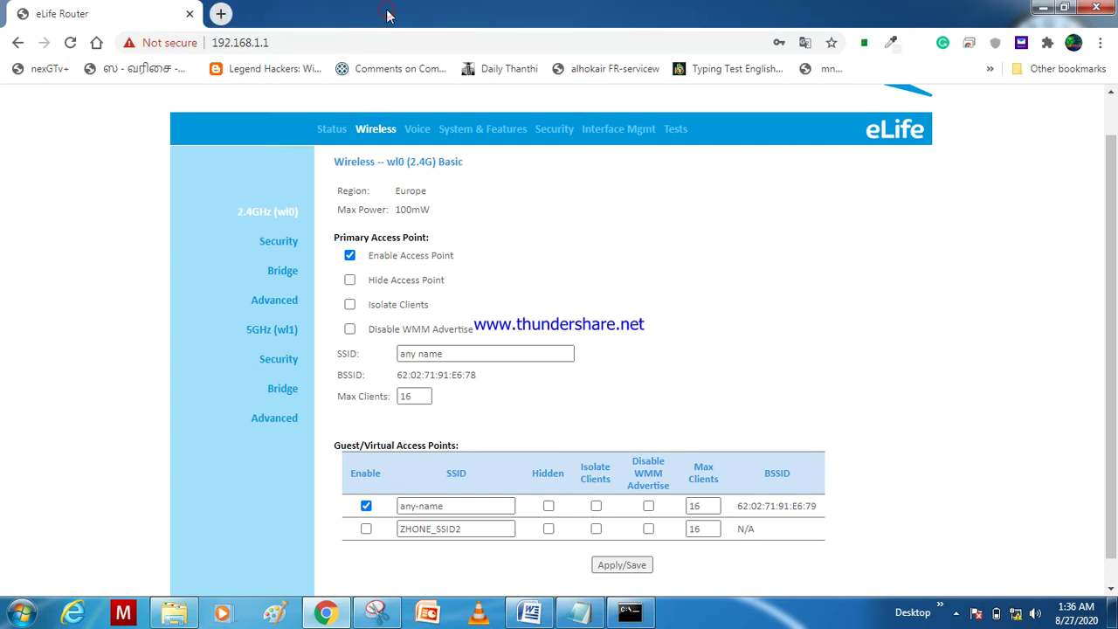
# Step: Delete the primary access point's SSID name, leaving the field empty
pyautogui.click(491, 353)
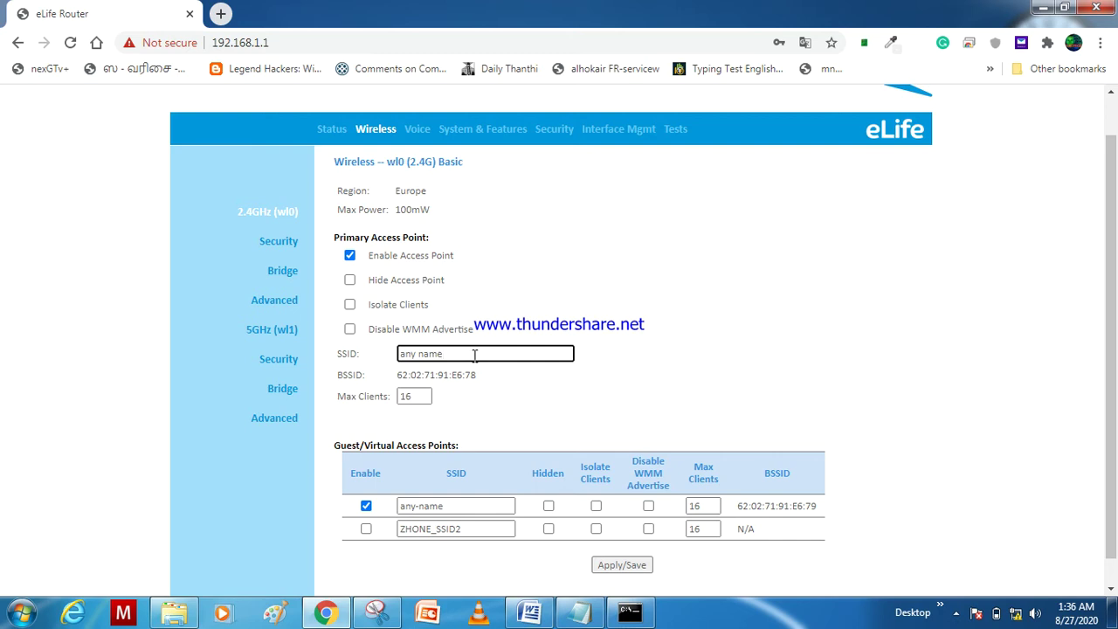
pyautogui.moveTo(449, 353); pyautogui.dragTo(397, 354)
pyautogui.press('BackSpace')
pyautogui.write('g')
pyautogui.press('BackSpace')
pyautogui.click(446, 507)
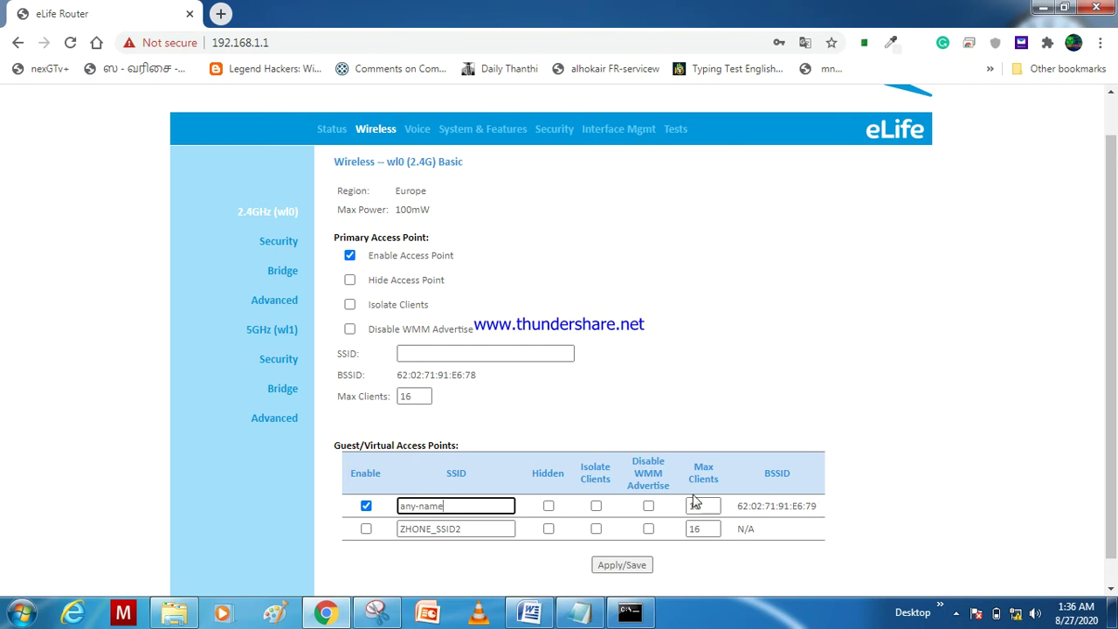
# Step: On the 2.4G Security page, set Network Authentication to Mixed WPA2/WPA -PSK
pyautogui.click(281, 245)
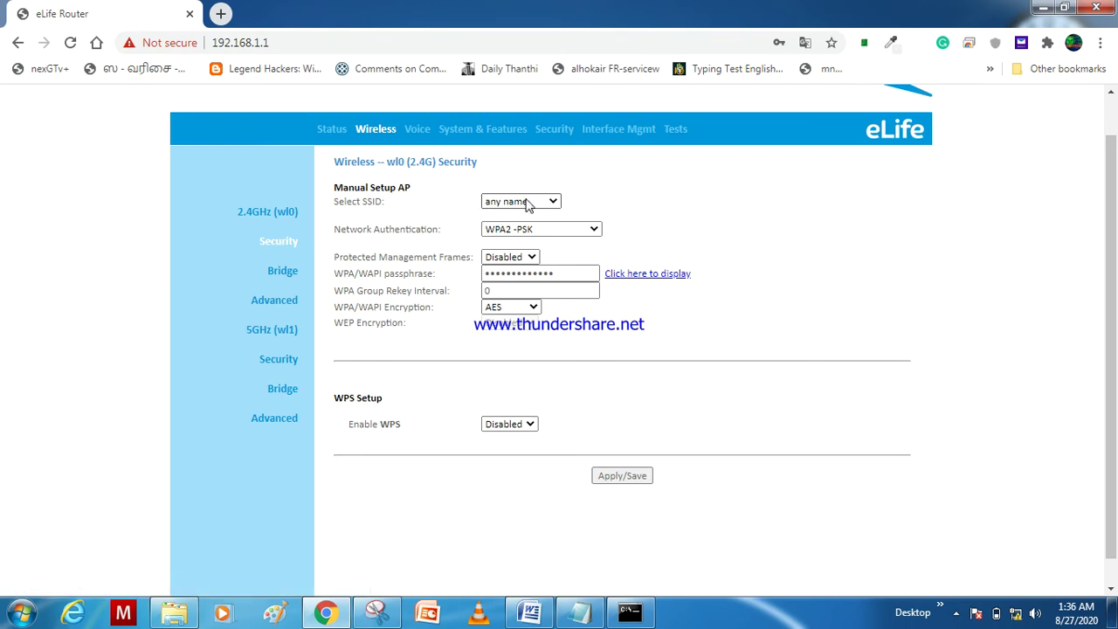
pyautogui.click(550, 236)
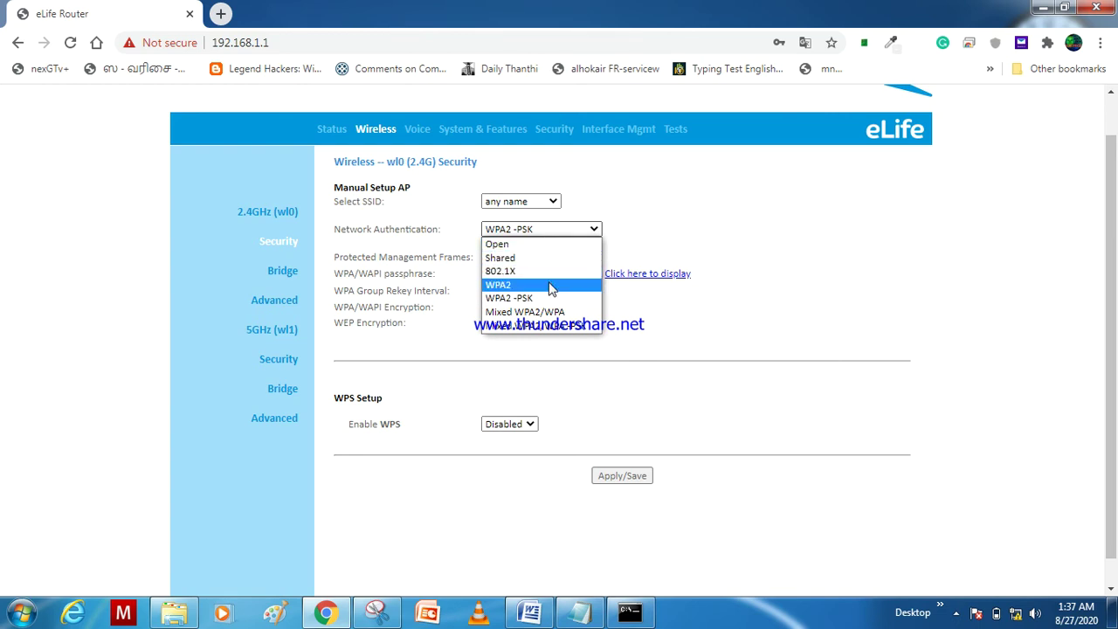
pyautogui.click(543, 325)
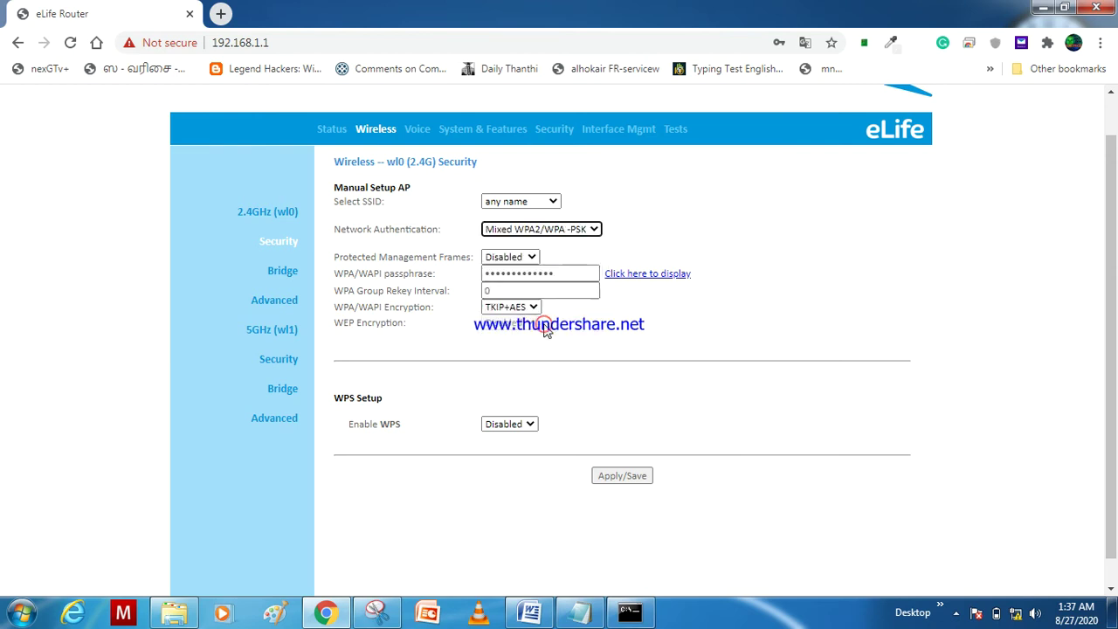
pyautogui.click(560, 274)
# Step: Show the current 2.4G WPA/WAPI passphrase in plain text in a popup window
pyautogui.click(641, 278)
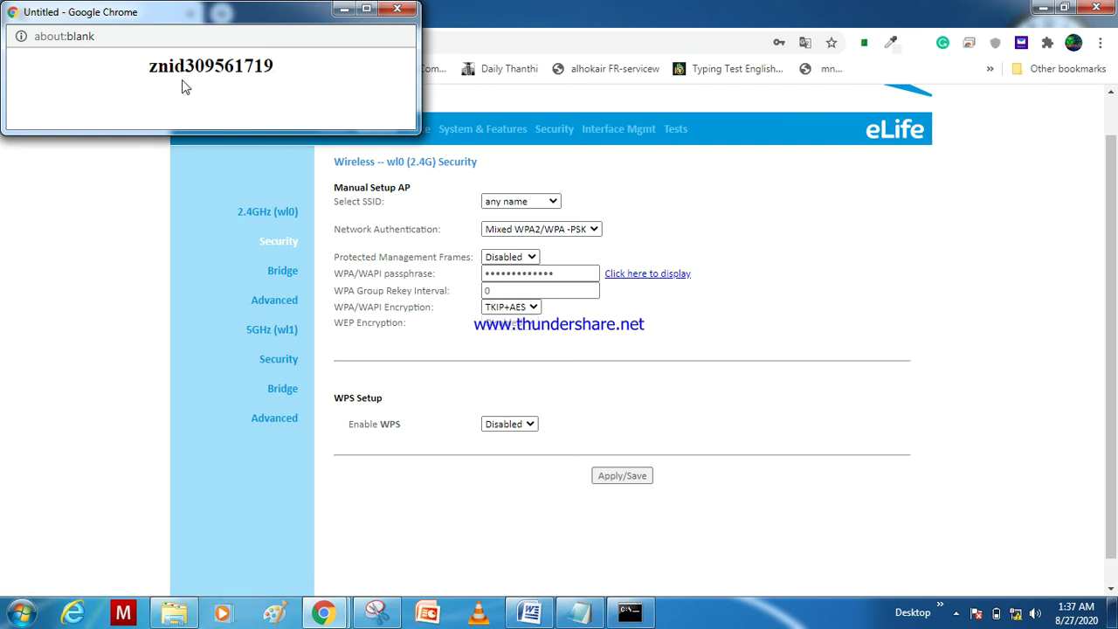
# Step: Enter a new 10-character WPA/WAPI passphrase and display it in the popup to check
pyautogui.click(400, 10)
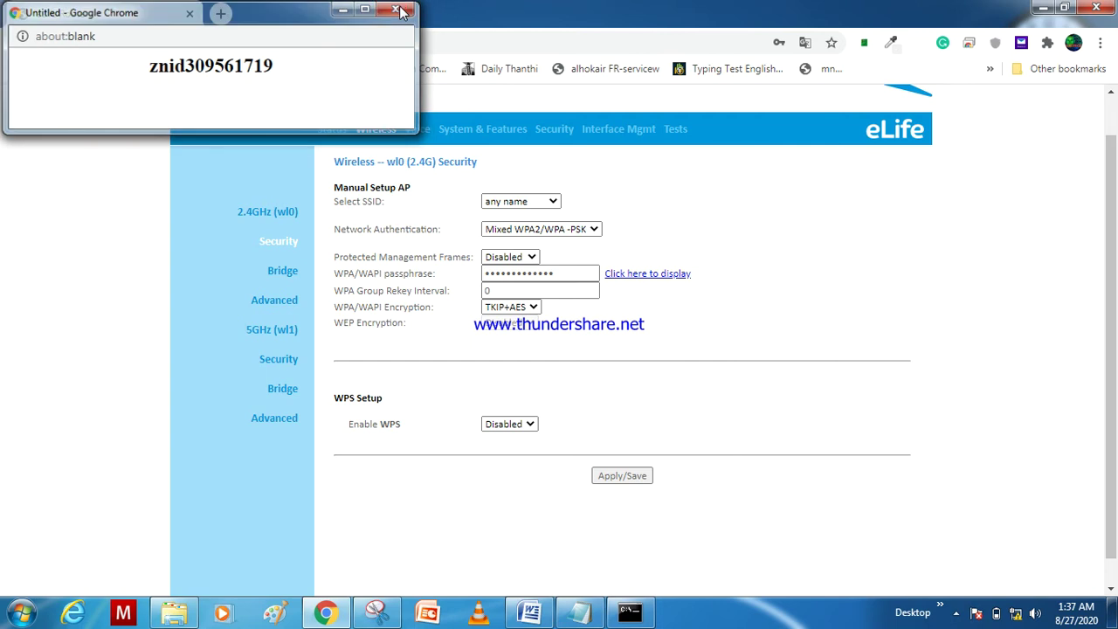
pyautogui.doubleClick(578, 276)
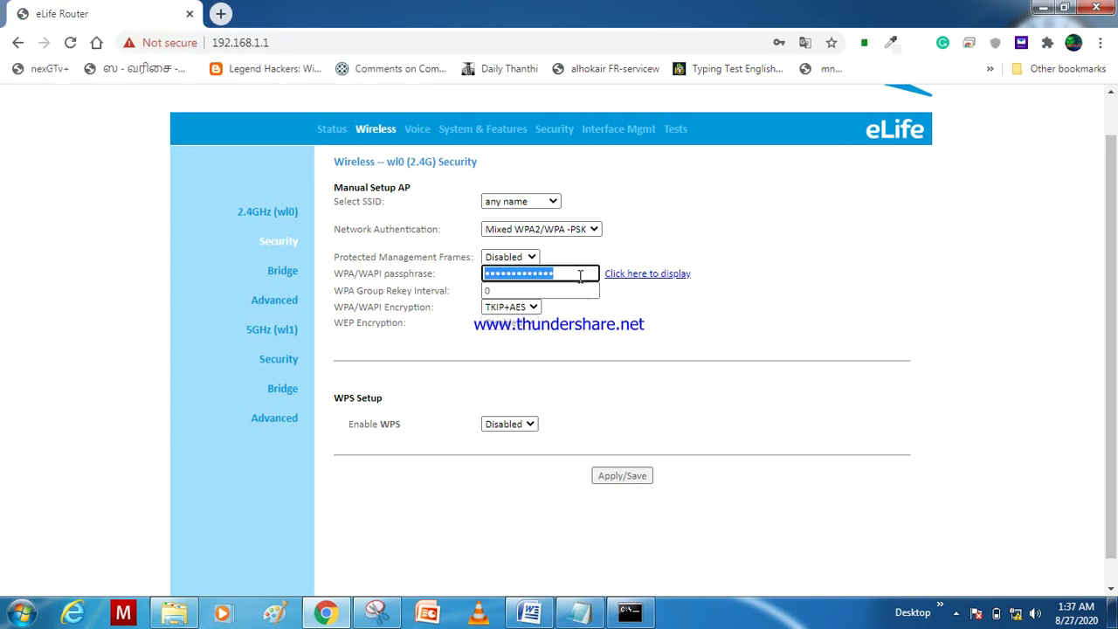
pyautogui.write('•••••••')
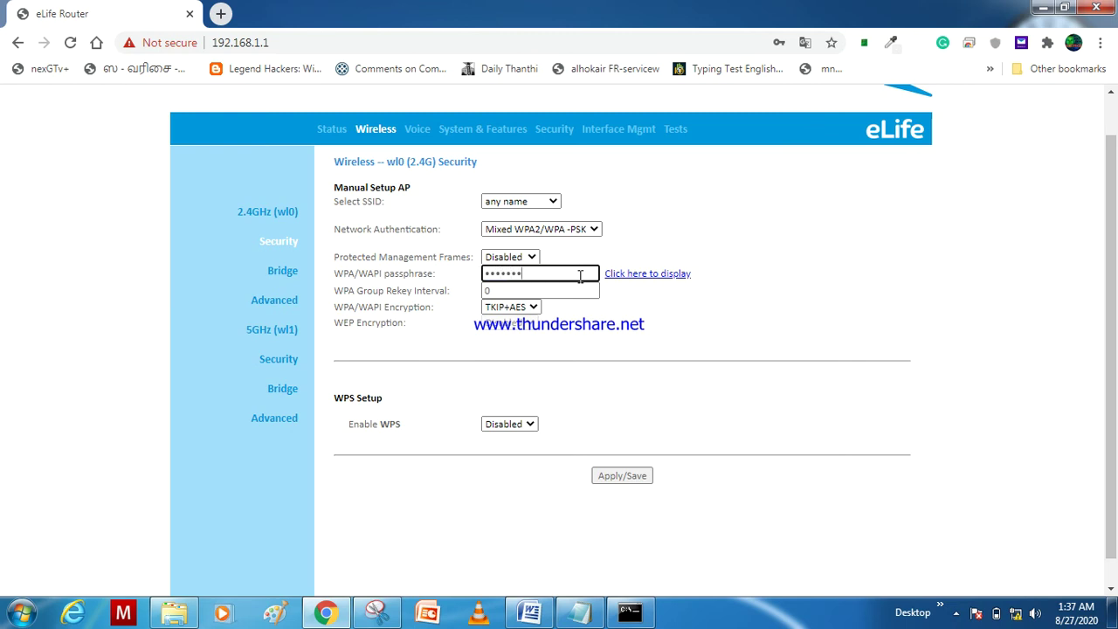
pyautogui.write('•••')
pyautogui.click(635, 275)
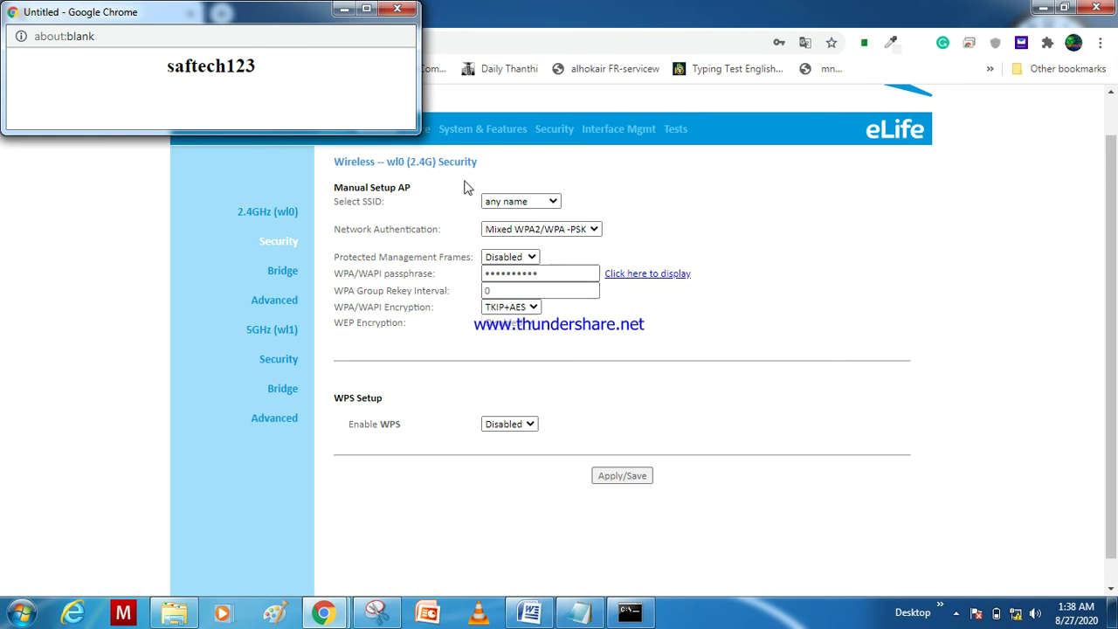
# Step: Display the new passphrase once more, then close the popup window
pyautogui.click(397, 11)
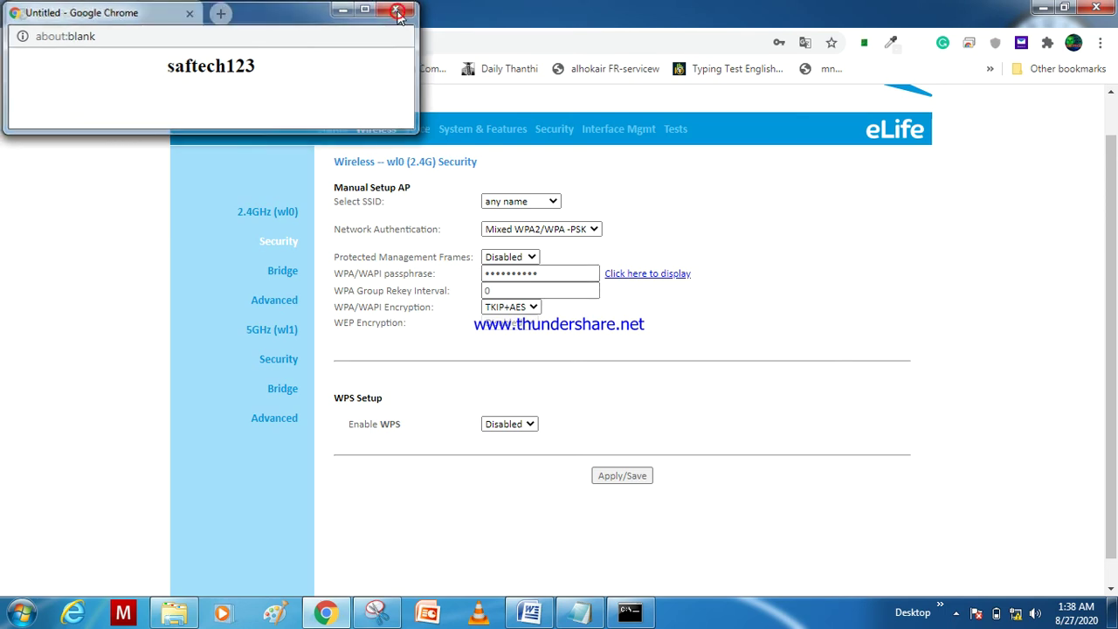
pyautogui.click(661, 276)
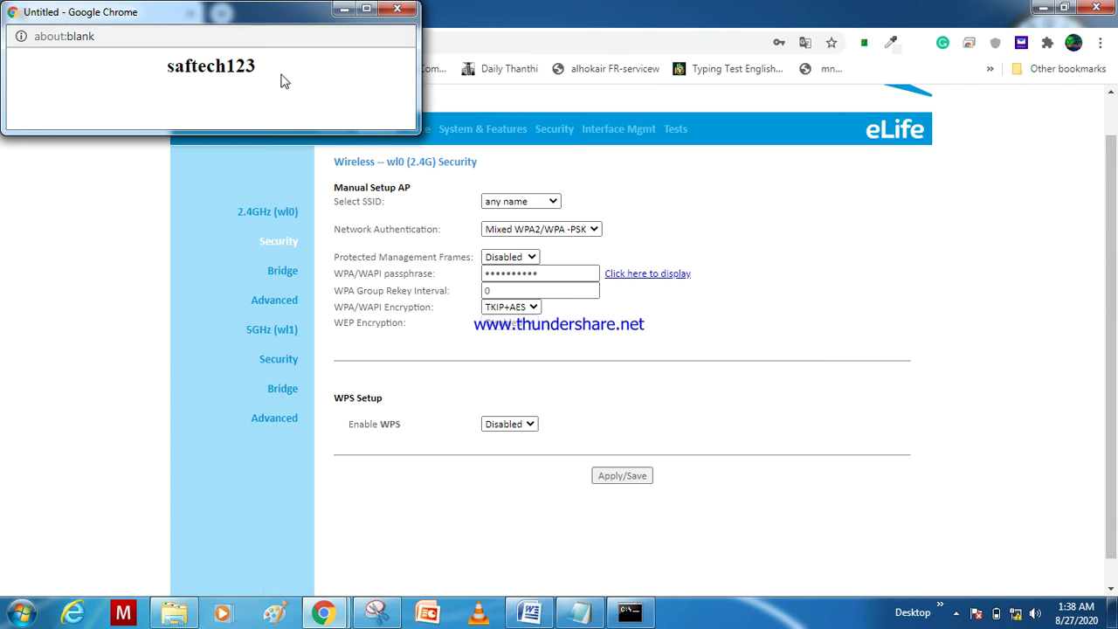
pyautogui.click(397, 9)
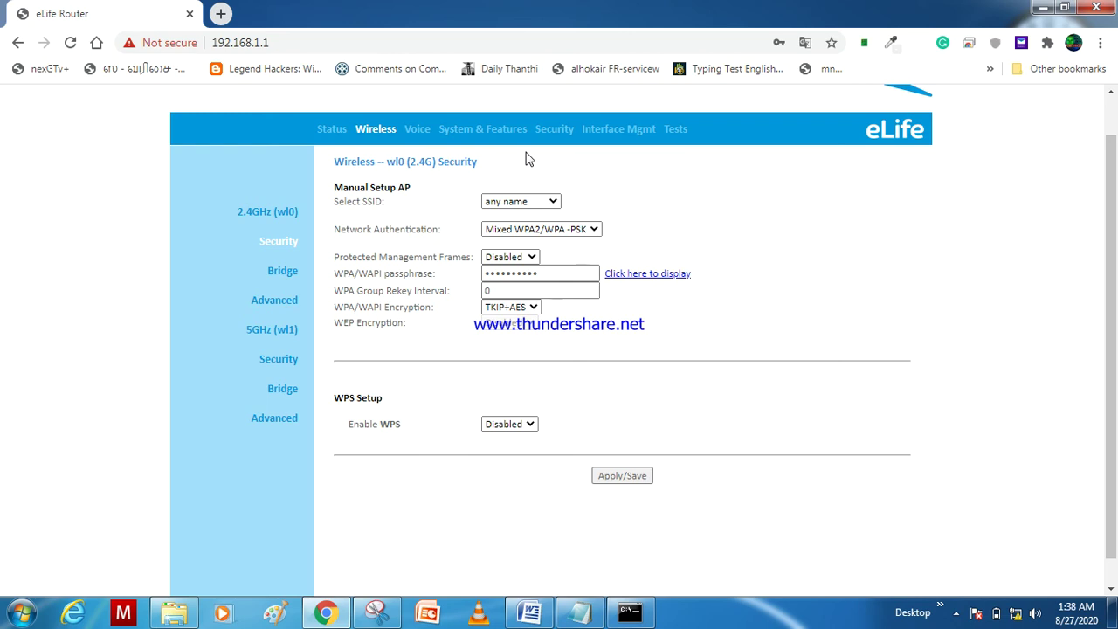
# Step: Browse the 2.4GHz Advanced, 5GHz Advanced and 2.4GHz Bridge pages, returning to 2.4GHz Advanced
pyautogui.click(289, 302)
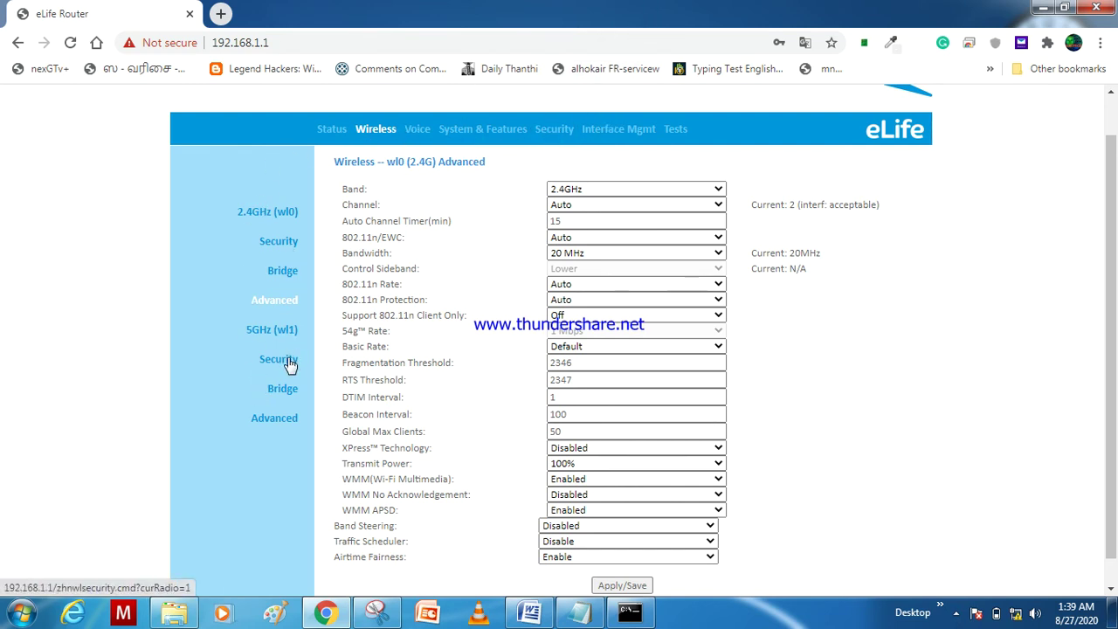
pyautogui.click(289, 420)
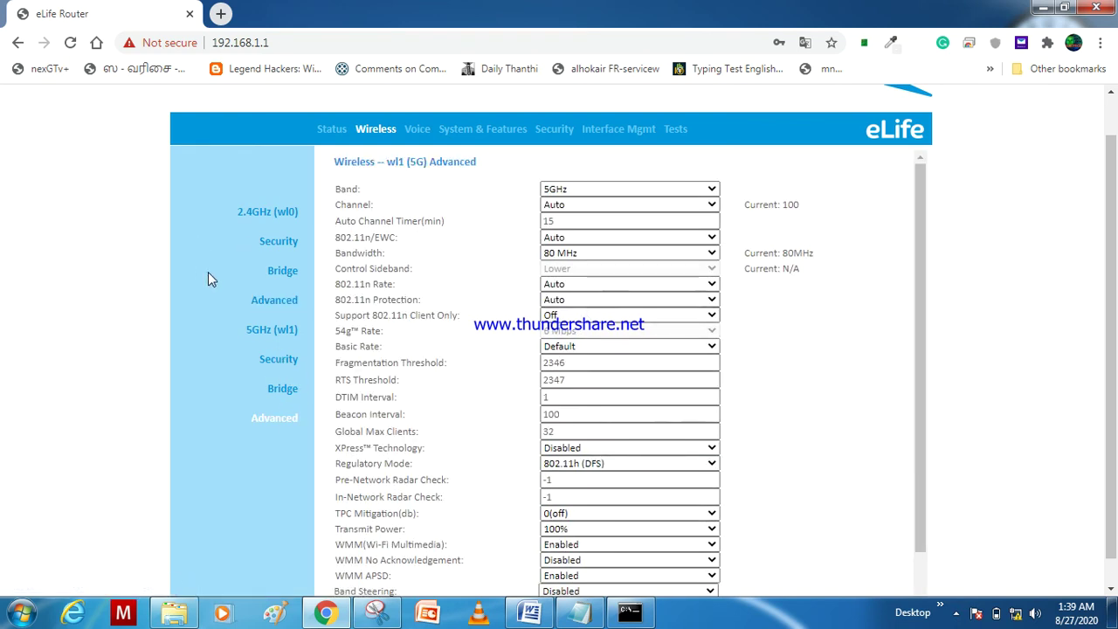
pyautogui.click(289, 270)
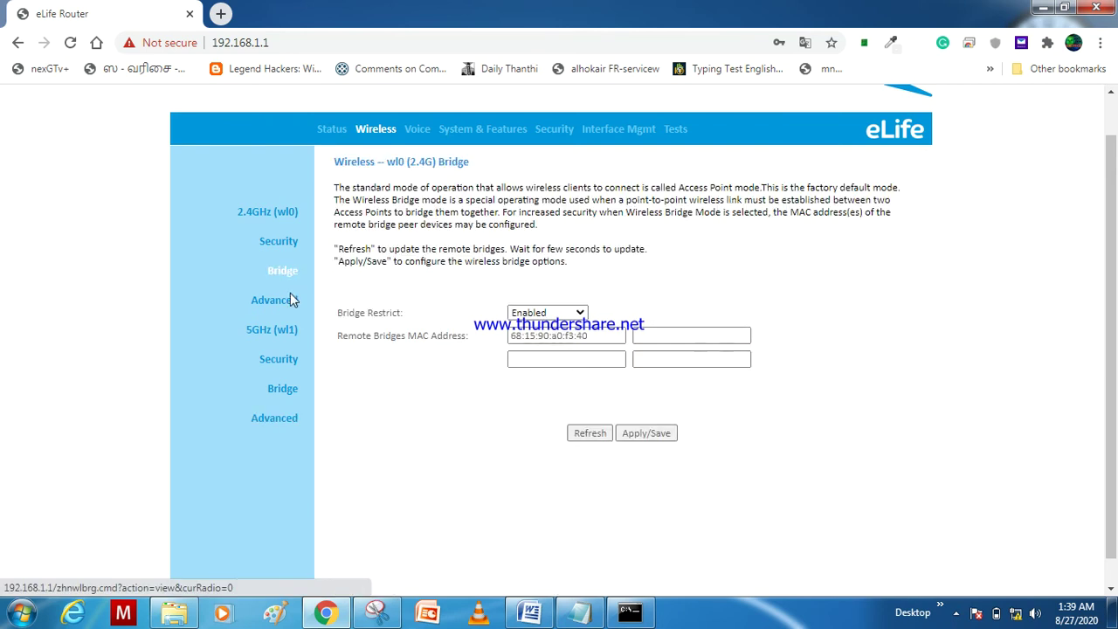
pyautogui.click(288, 304)
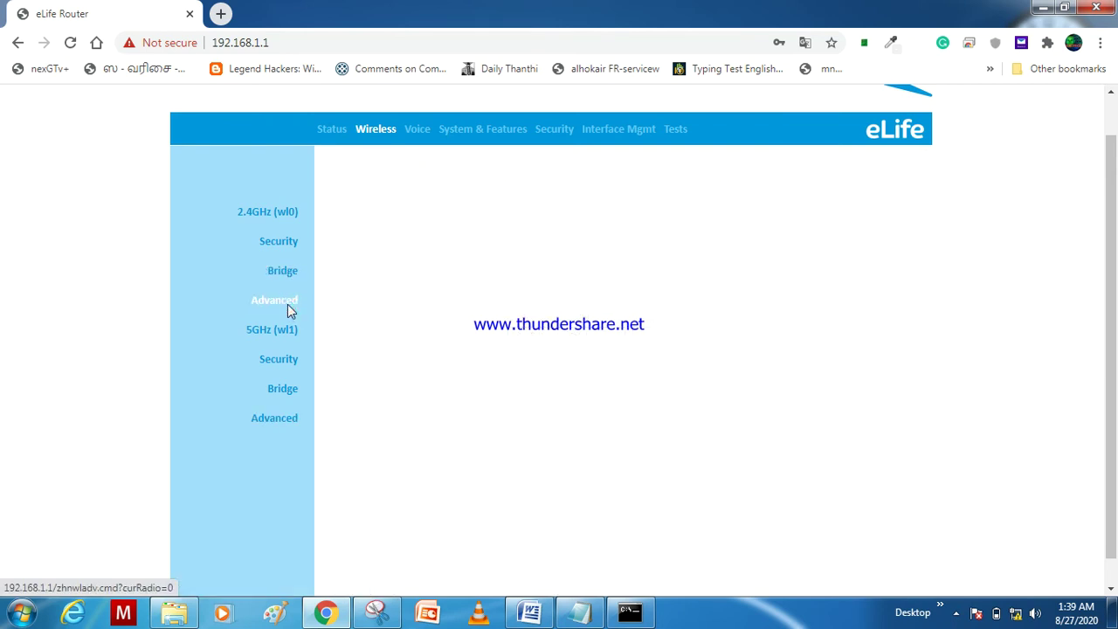
# Step: Review the 5GHz (wl1) basic wireless settings page
pyautogui.click(287, 332)
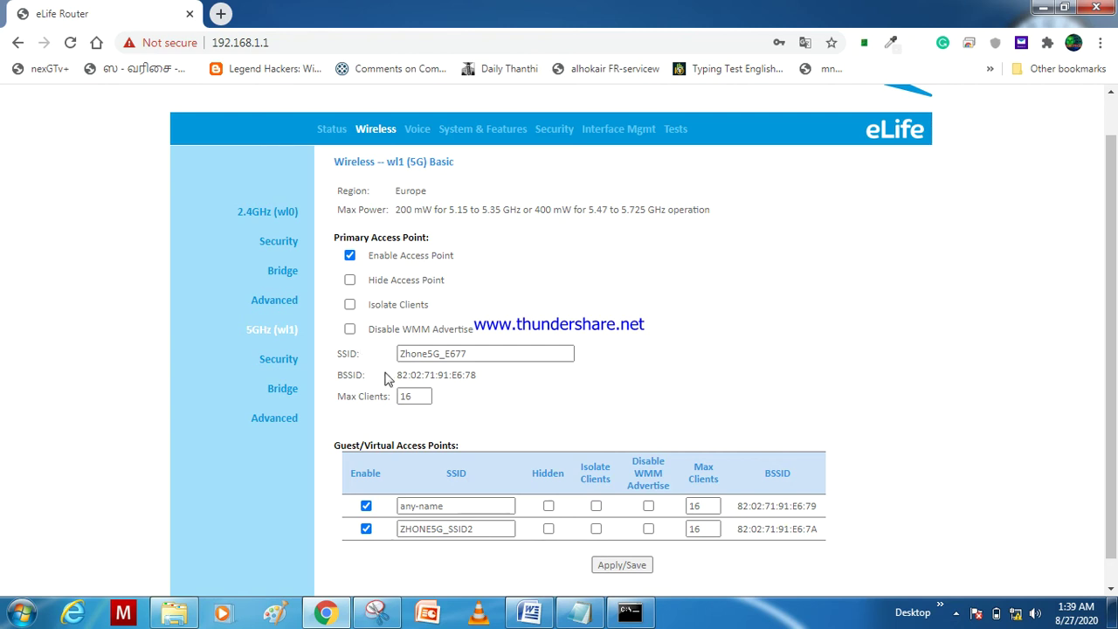
# Step: View the Voice status page showing both VoIP lines disabled and zero call statistics
pyautogui.click(421, 133)
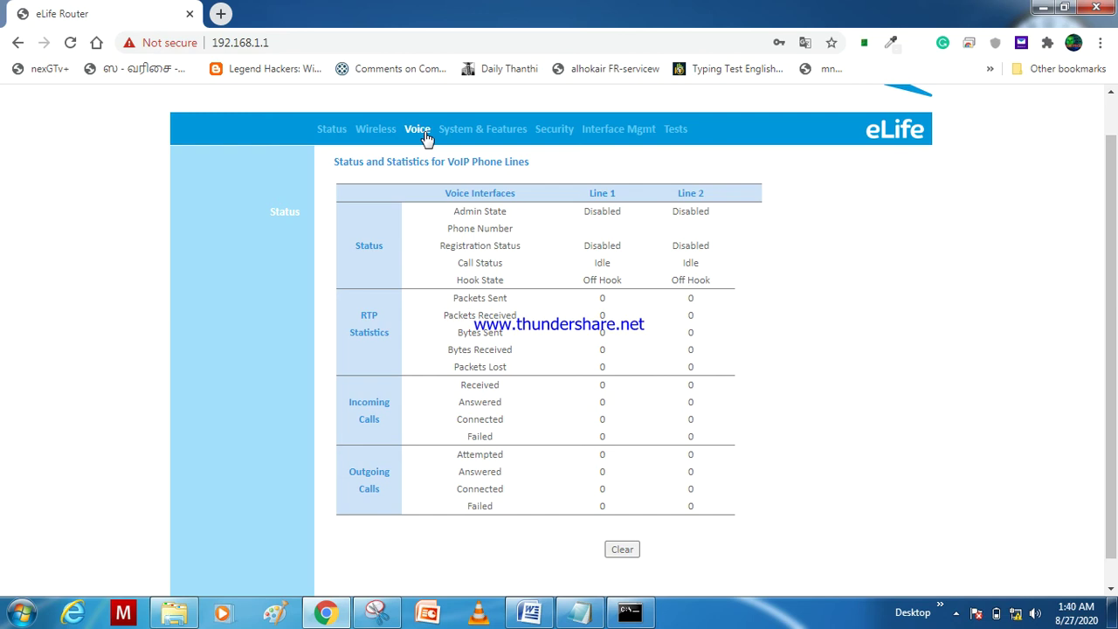
# Step: On the System & Features User Account page, enter the current router password as the Old Password
pyautogui.click(480, 138)
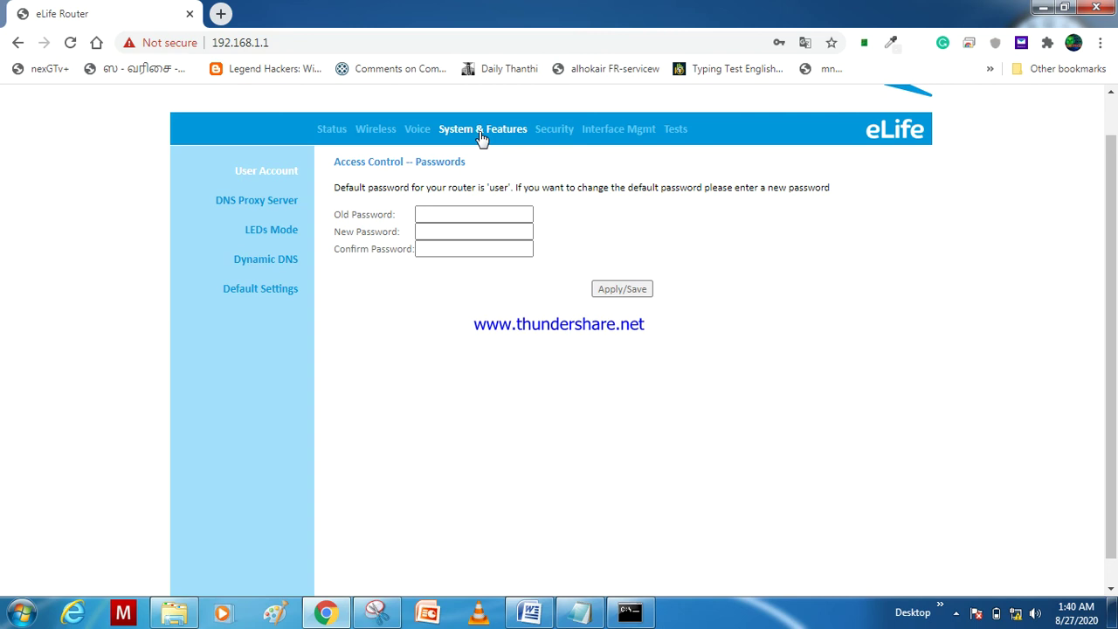
pyautogui.click(467, 213)
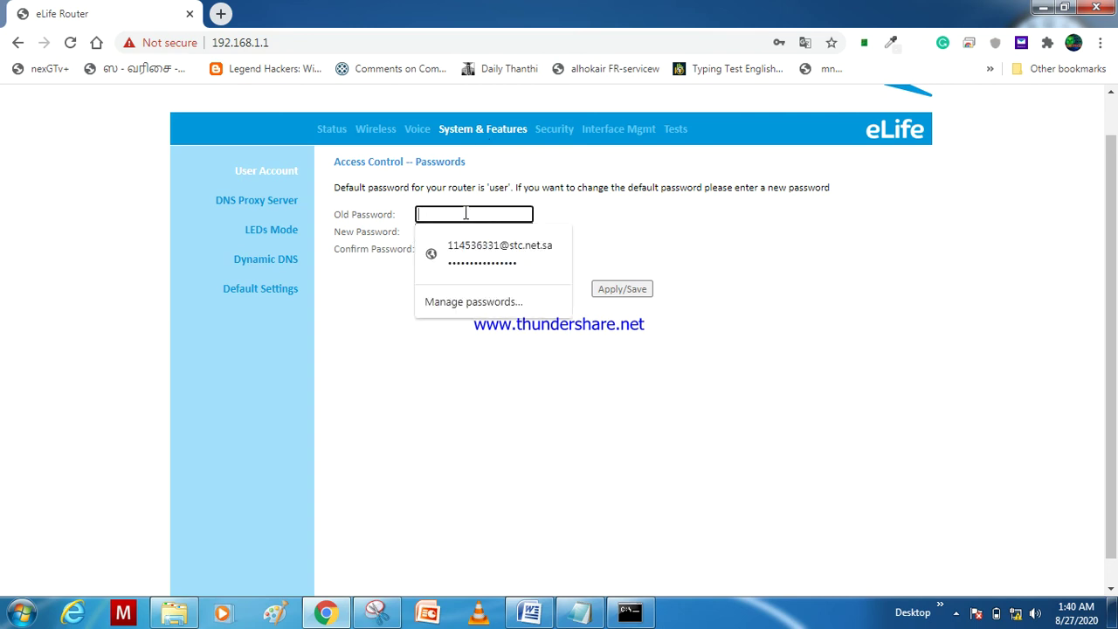
pyautogui.write('user')
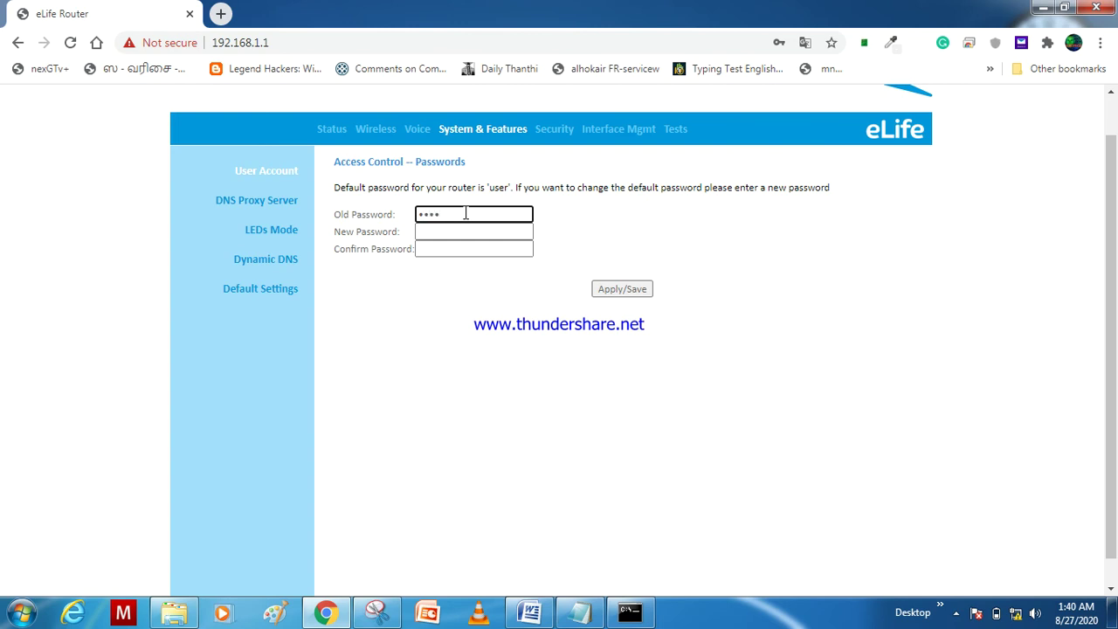
pyautogui.click(612, 242)
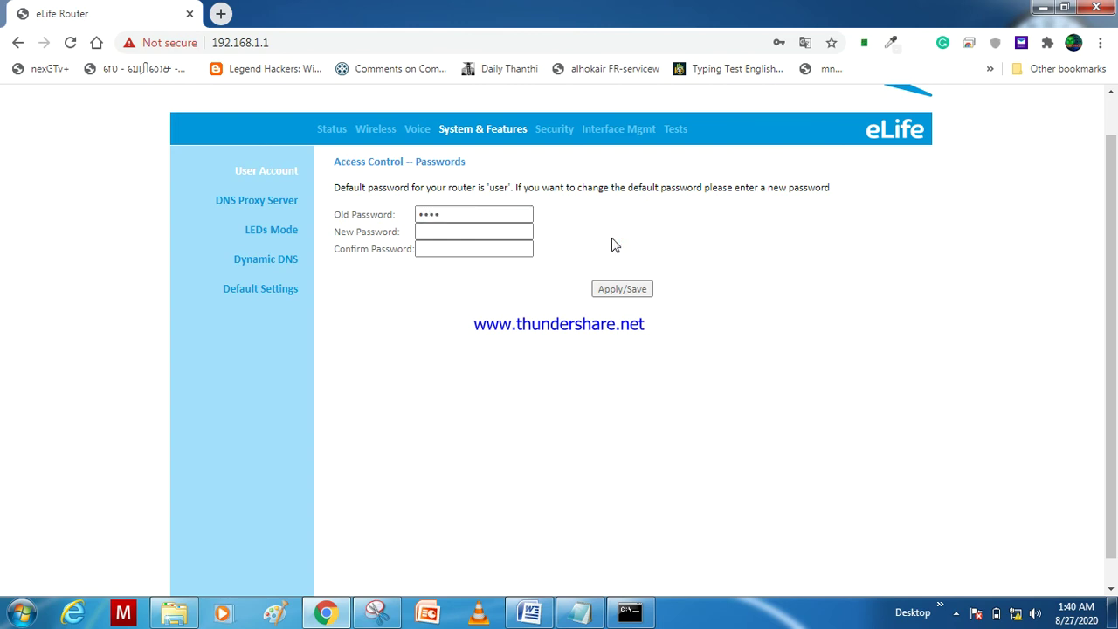
# Step: Go to Security to view the Firewall Denial of Service page with every protection enabled
pyautogui.click(559, 131)
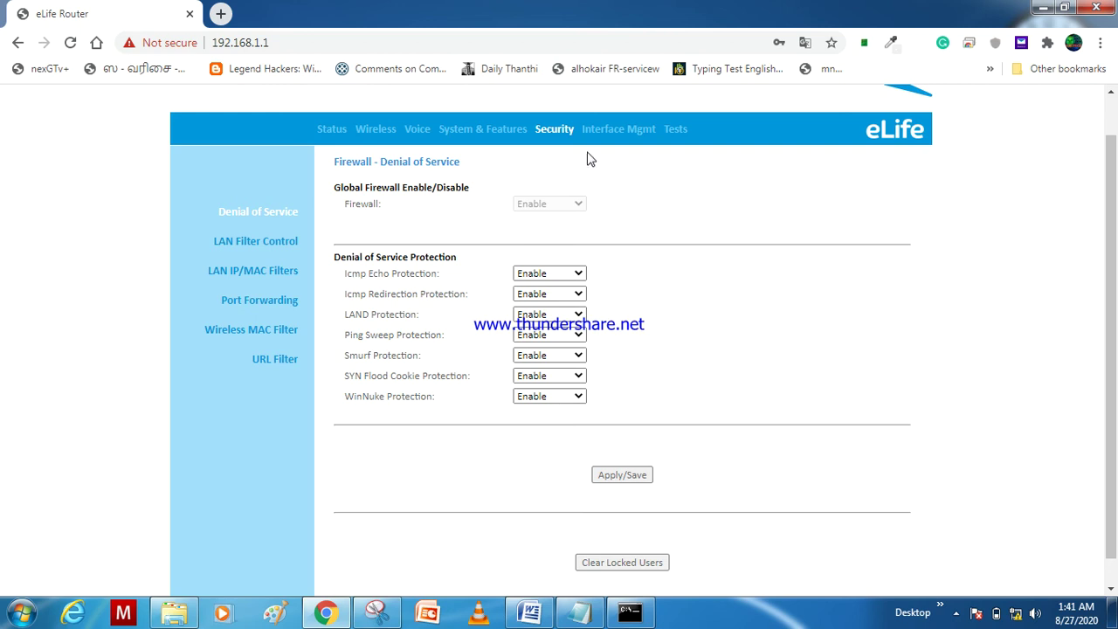
# Step: Review the 2.4GHz (wl0) Security page for WPA2-PSK with AES, then the Bridge and Advanced pages
pyautogui.click(380, 131)
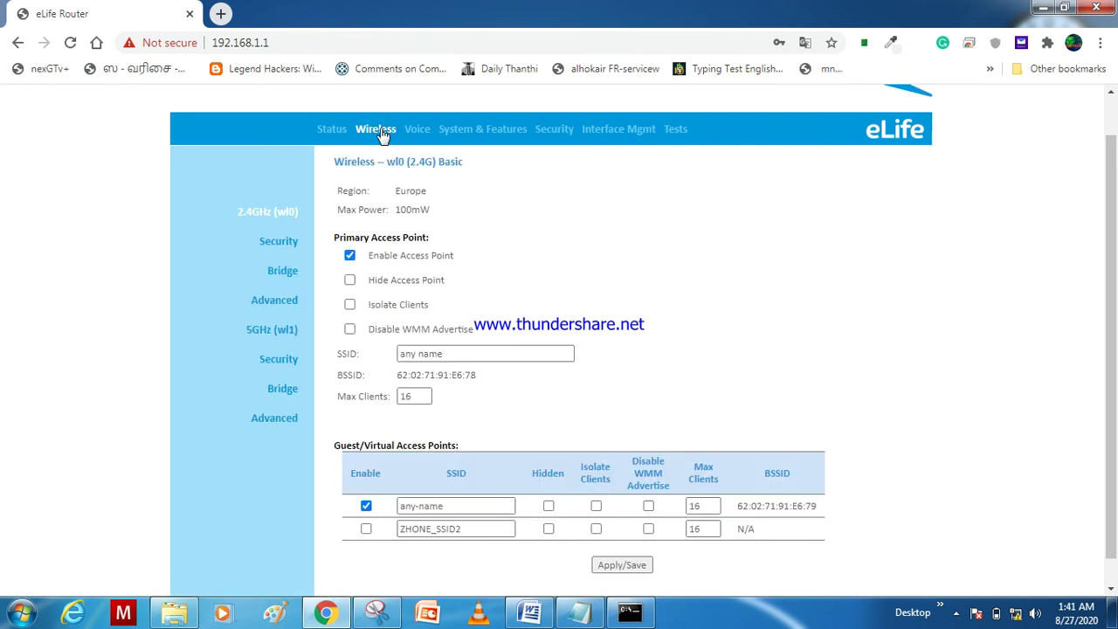
pyautogui.click(294, 252)
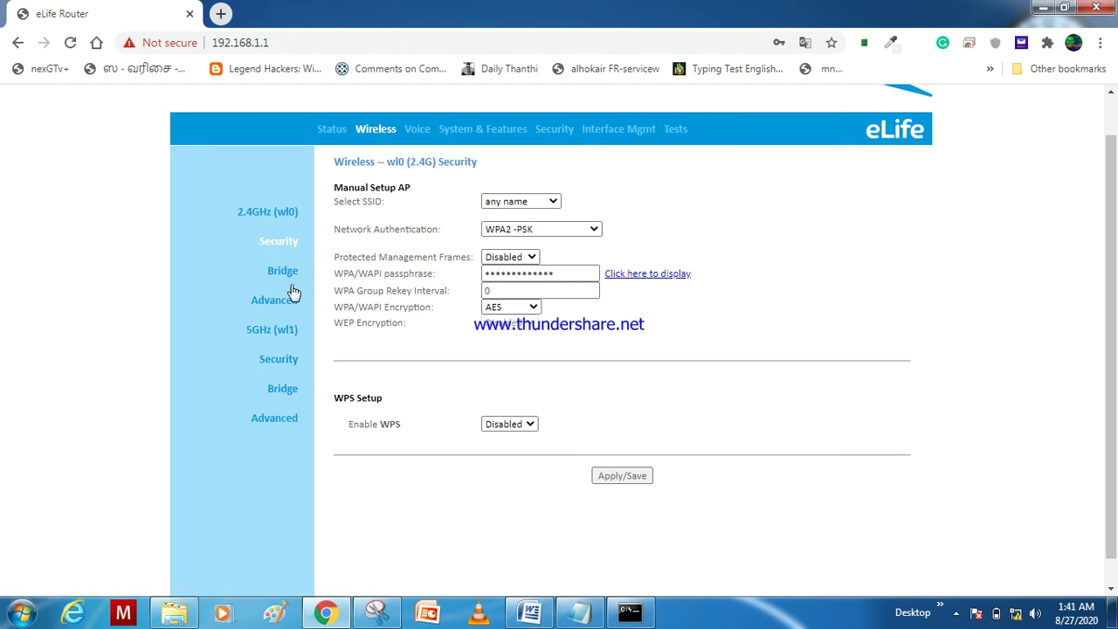
pyautogui.click(284, 272)
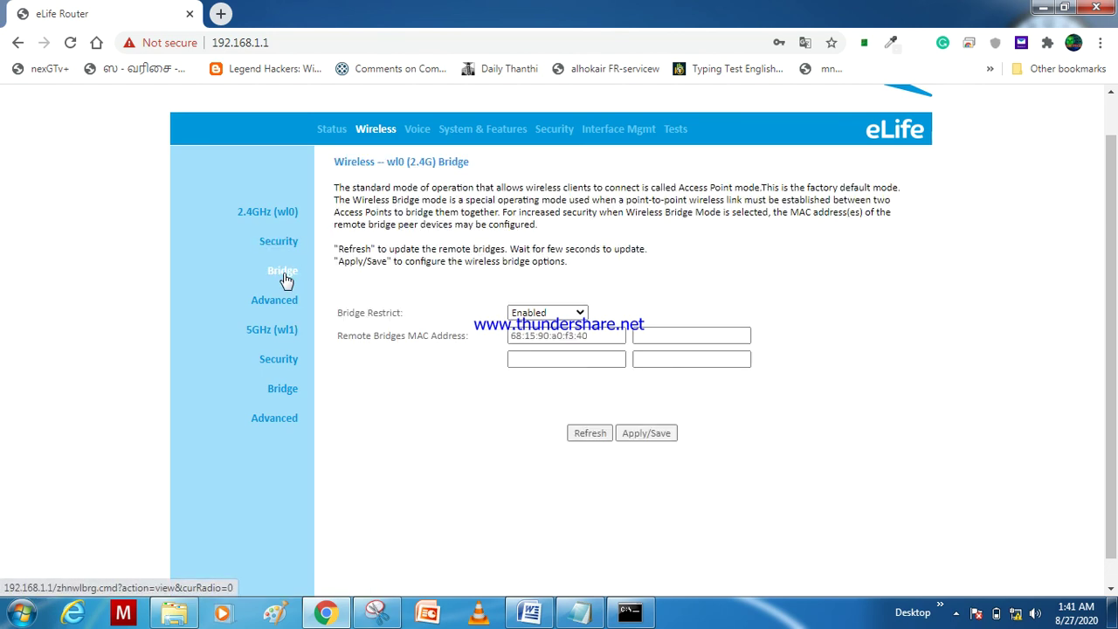
pyautogui.click(283, 303)
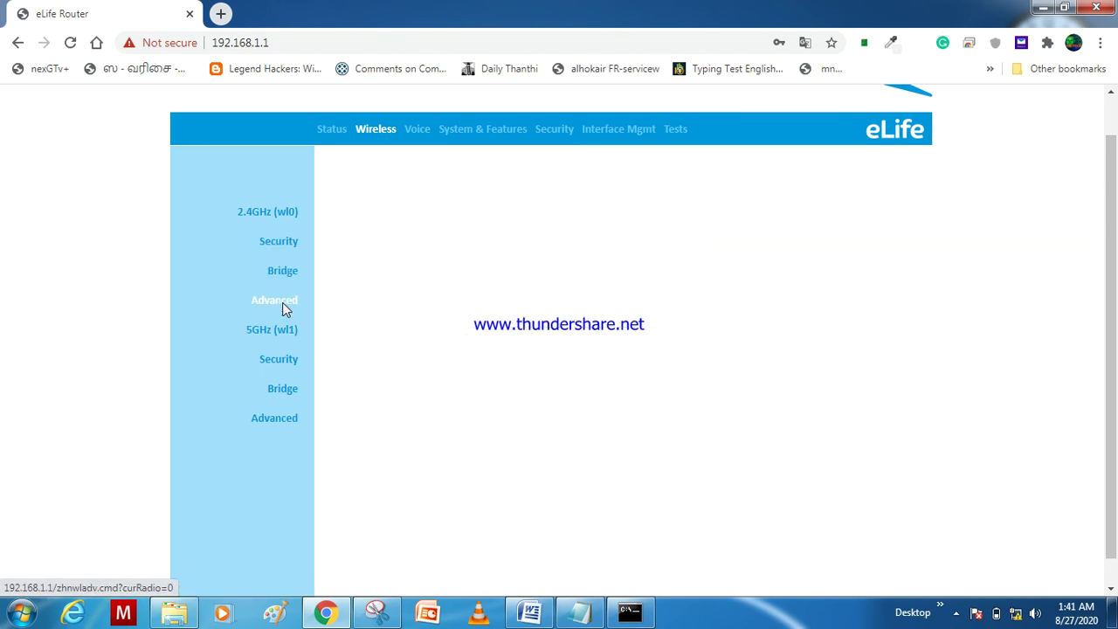